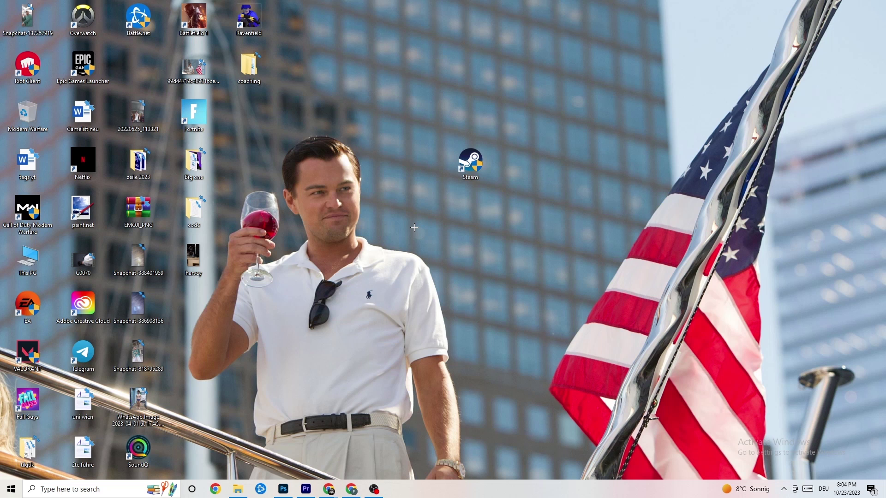
# Open the Steam desktop shortcut's compatibility properties, check the compatibility mode and administrator options, and accept them
pyautogui.moveTo(470, 163); pyautogui.dragTo(413, 200)
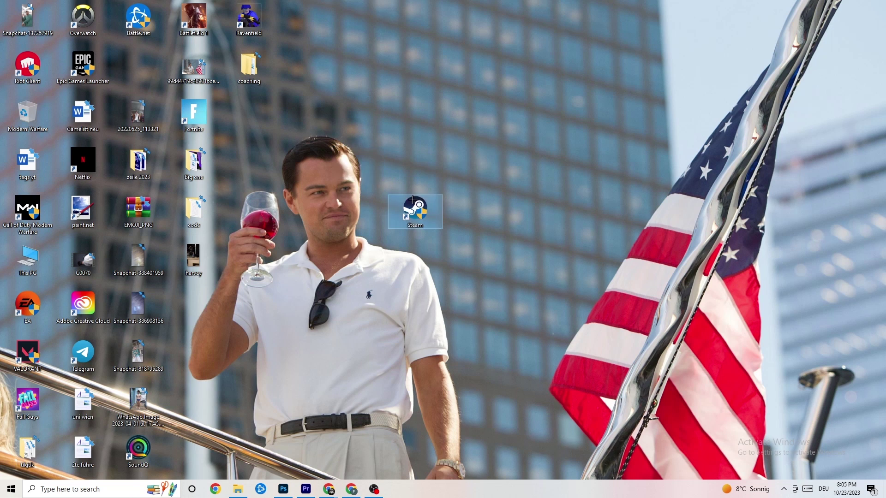
pyautogui.rightClick(418, 213)
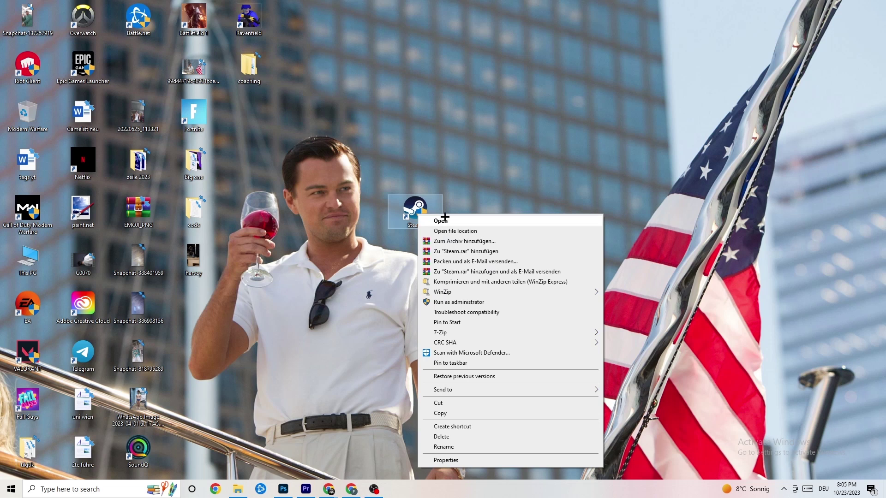
pyautogui.click(473, 460)
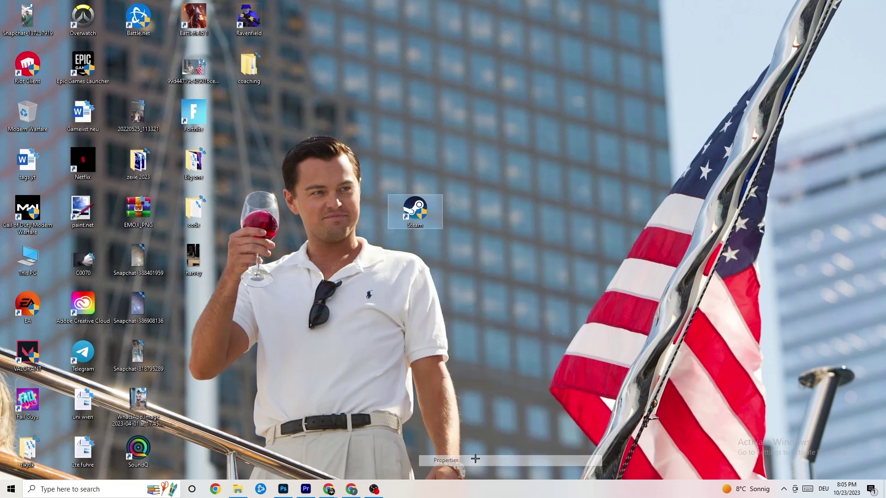
pyautogui.moveTo(487, 222); pyautogui.dragTo(416, 123)
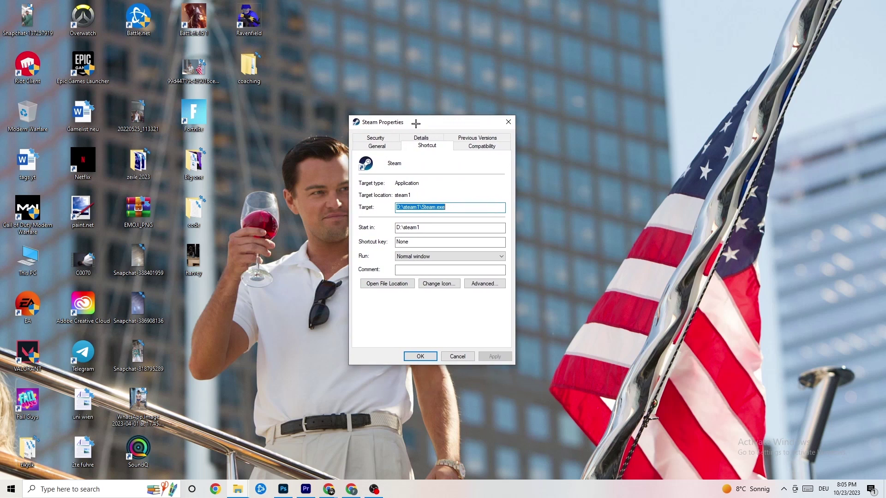
pyautogui.click(478, 147)
pyautogui.moveTo(447, 125); pyautogui.dragTo(428, 63)
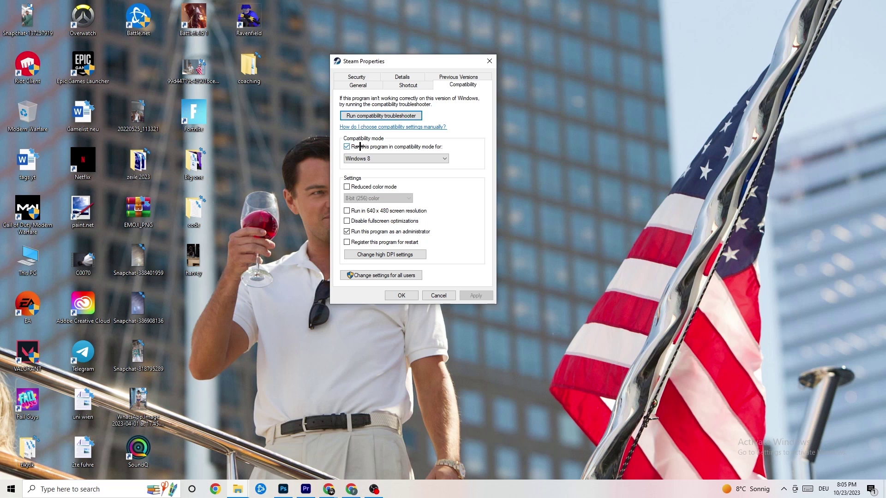
pyautogui.click(438, 155)
pyautogui.click(454, 152)
pyautogui.click(402, 294)
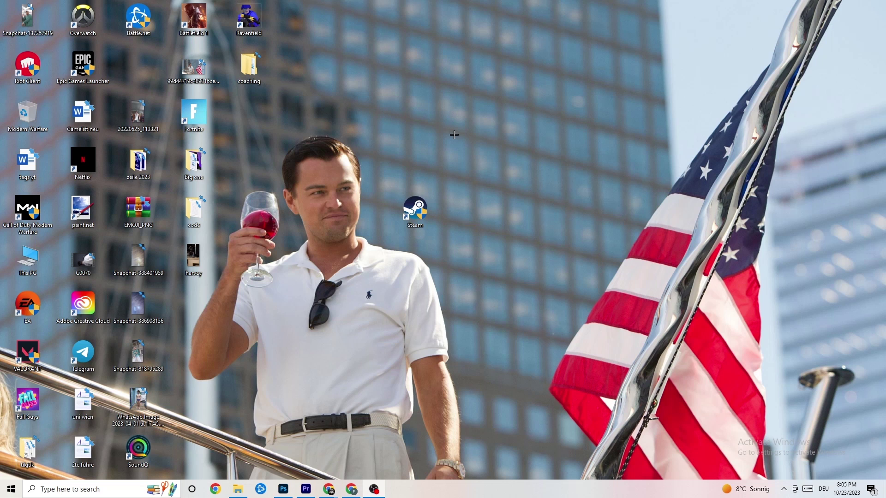
pyautogui.moveTo(428, 213); pyautogui.dragTo(429, 119)
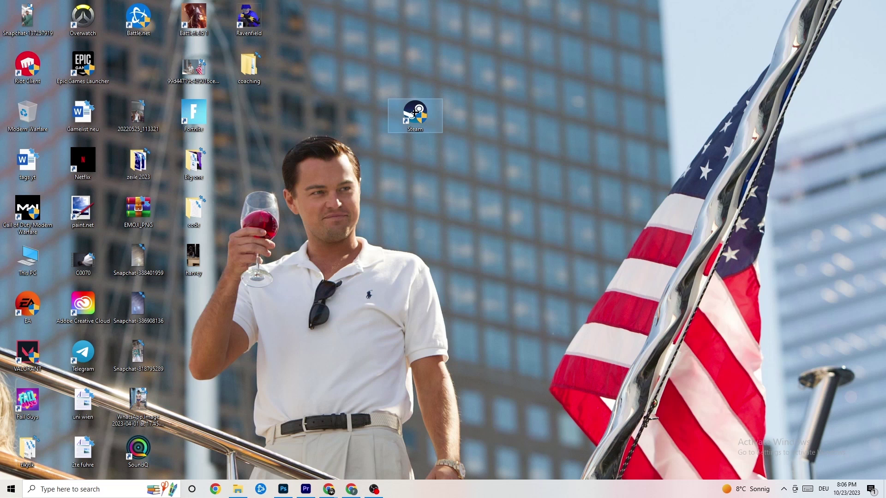
pyautogui.moveTo(414, 112); pyautogui.dragTo(425, 157)
pyautogui.click(385, 126)
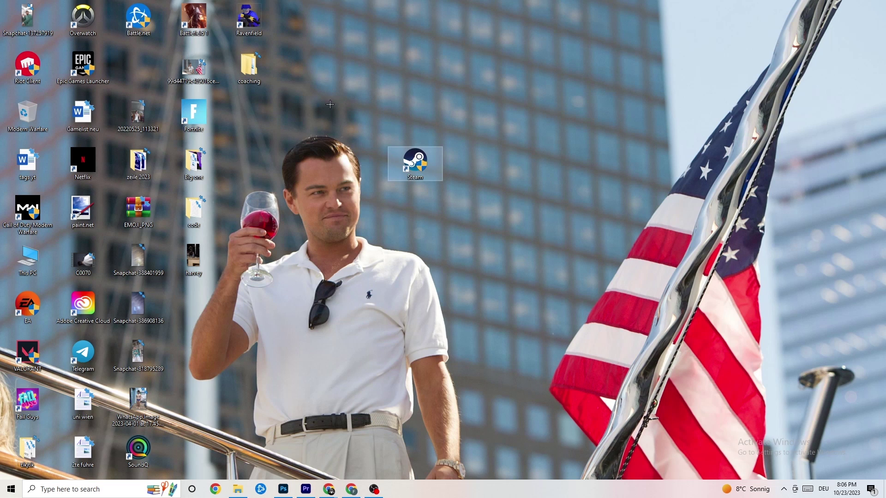
# Review the Steam shortcut's compatibility settings once more and close its properties
pyautogui.rightClick(413, 175)
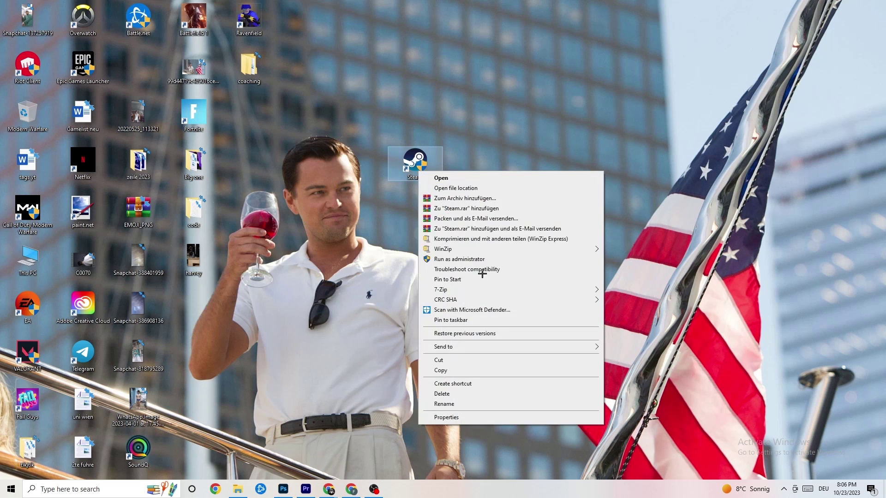
pyautogui.click(461, 417)
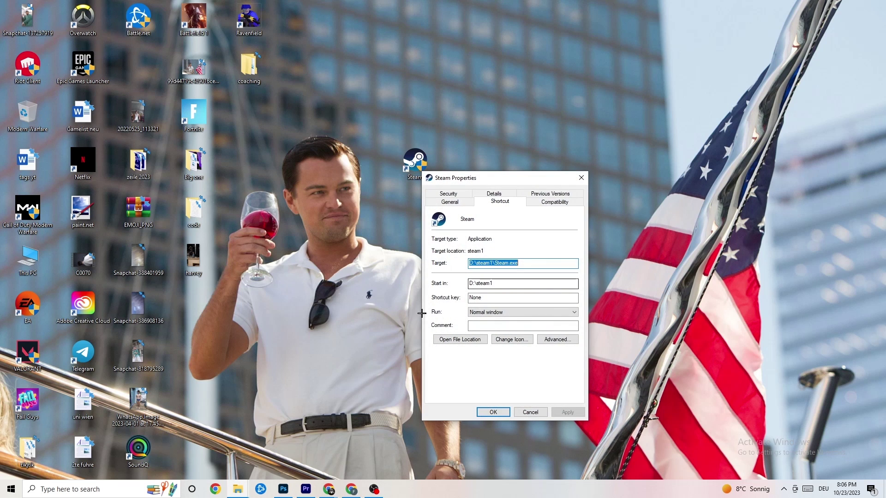
pyautogui.click(556, 201)
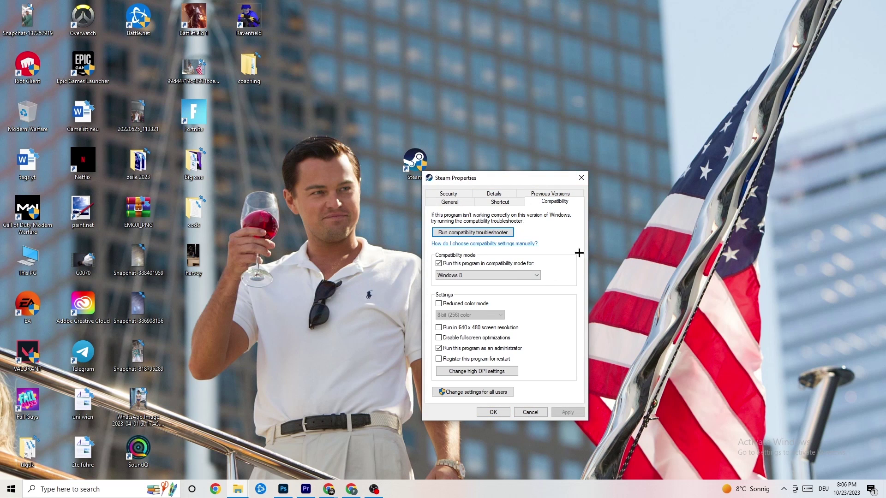
pyautogui.click(582, 178)
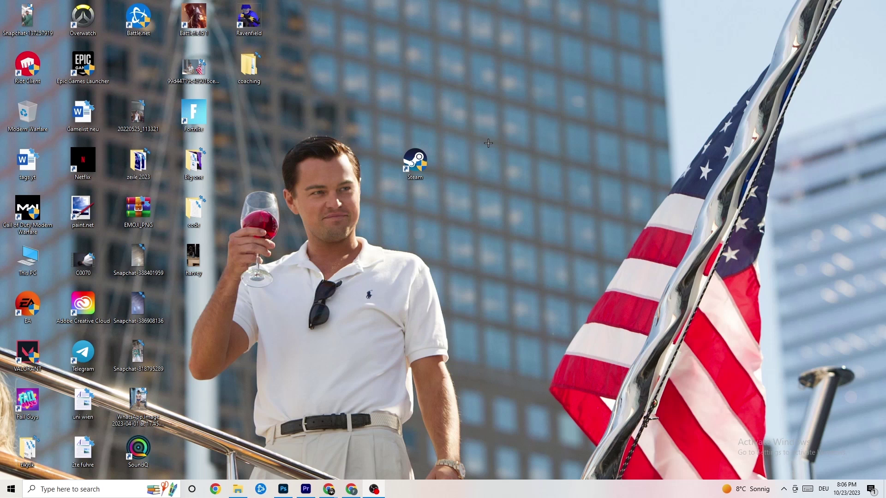
# Move the Steam shortcut to the free spot beneath Battle.net on the desktop and deselect it
pyautogui.moveTo(414, 162); pyautogui.dragTo(138, 67)
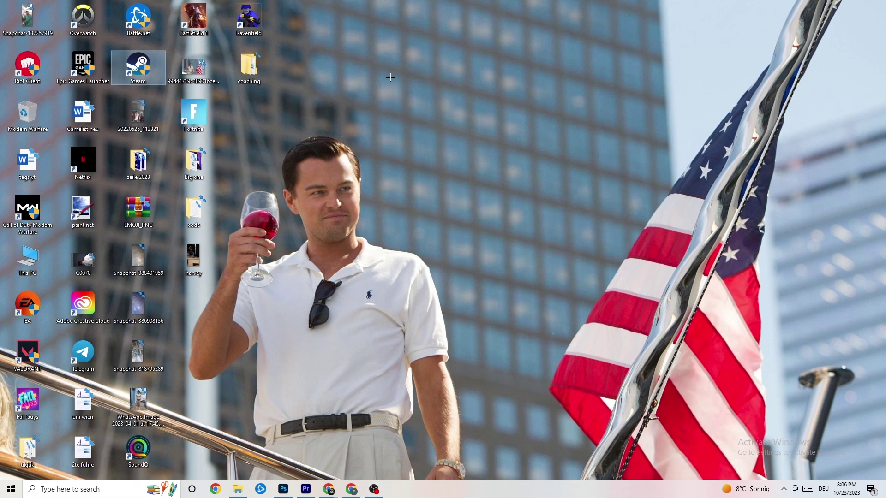
pyautogui.click(430, 90)
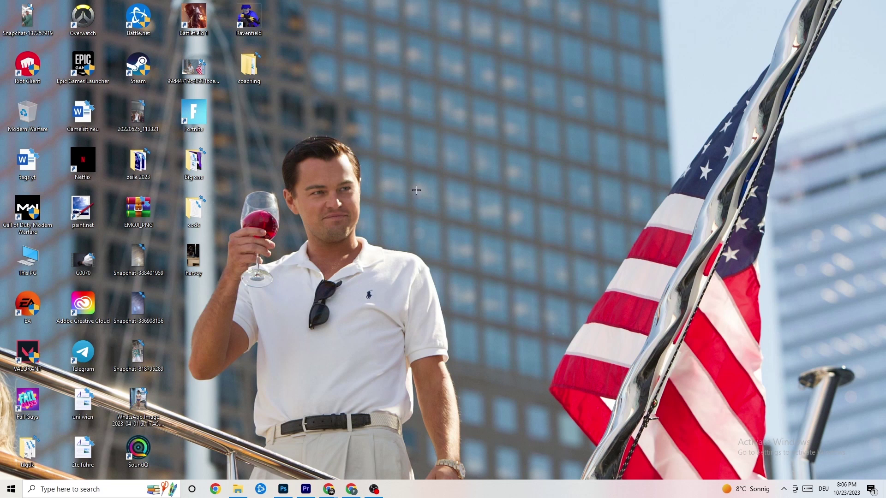
# Open Task Manager and maximize its window
pyautogui.rightClick(420, 493)
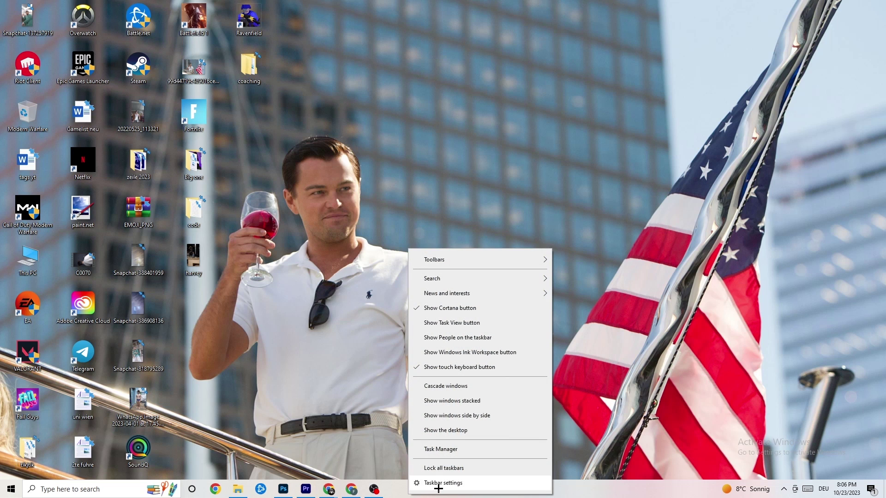
pyautogui.click(453, 453)
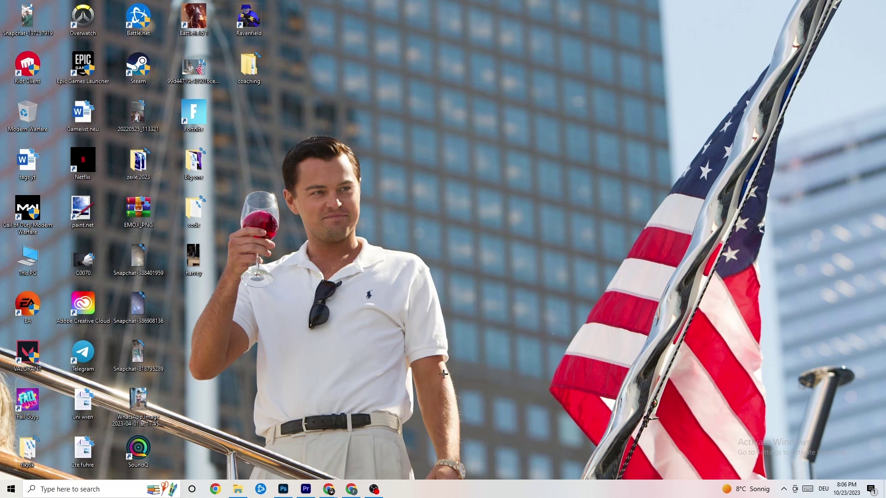
pyautogui.doubleClick(363, 94)
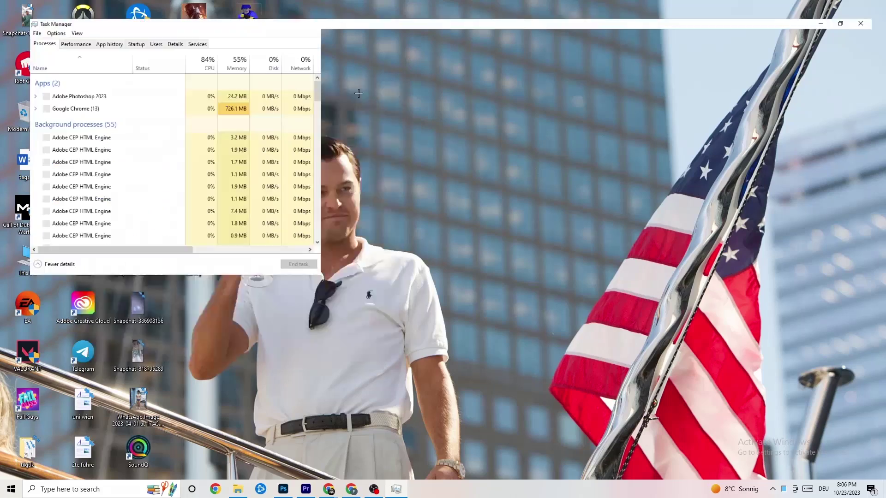
pyautogui.moveTo(372, 30)
pyautogui.mouseDown()
pyautogui.moveTo(400, 24)
pyautogui.moveTo(382, 38)
pyautogui.mouseUp()
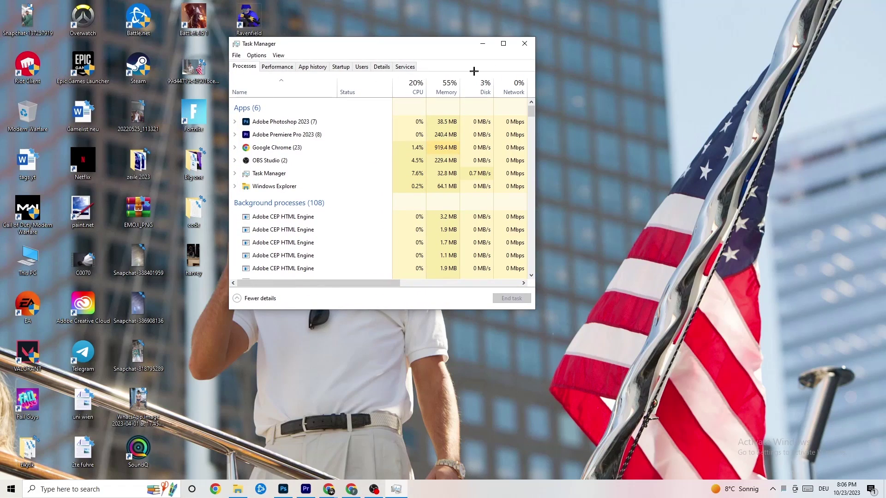
pyautogui.click(503, 44)
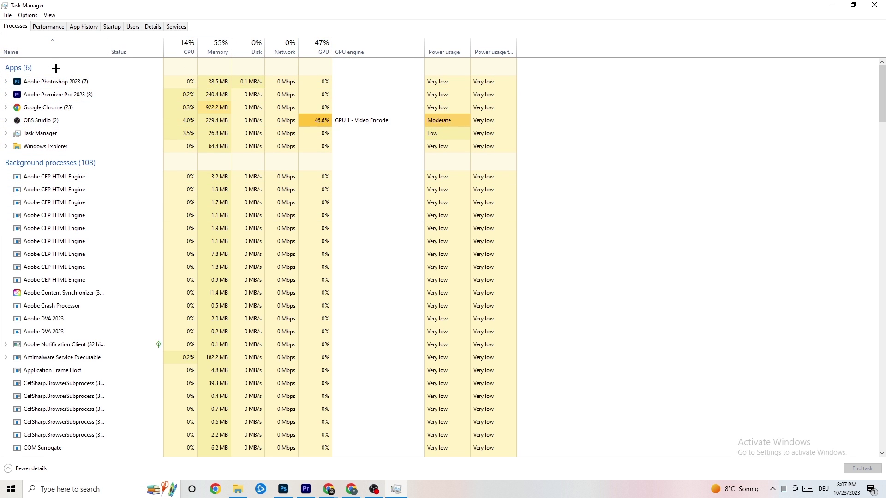
# Look through the running processes and end the Adobe Photoshop 2023 task
pyautogui.scroll(-8, 117, 249)
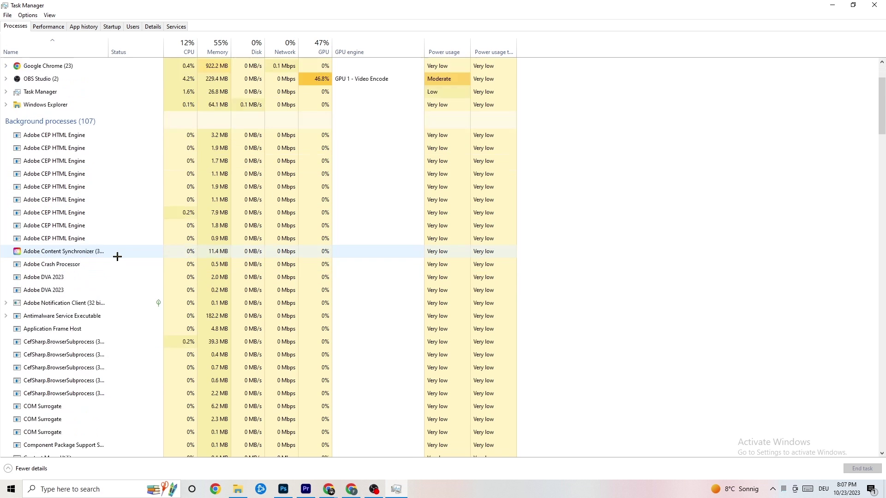
pyautogui.scroll(-7, 117, 242)
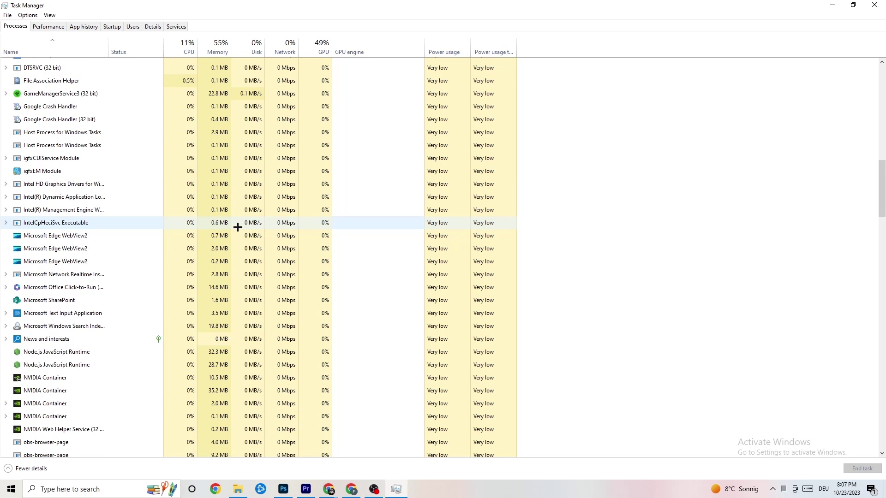
pyautogui.scroll(15, 243, 227)
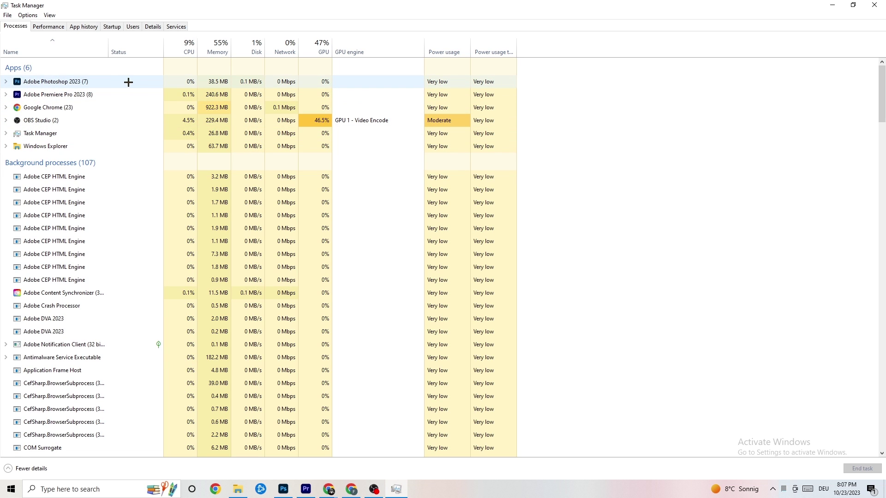
pyautogui.rightClick(228, 82)
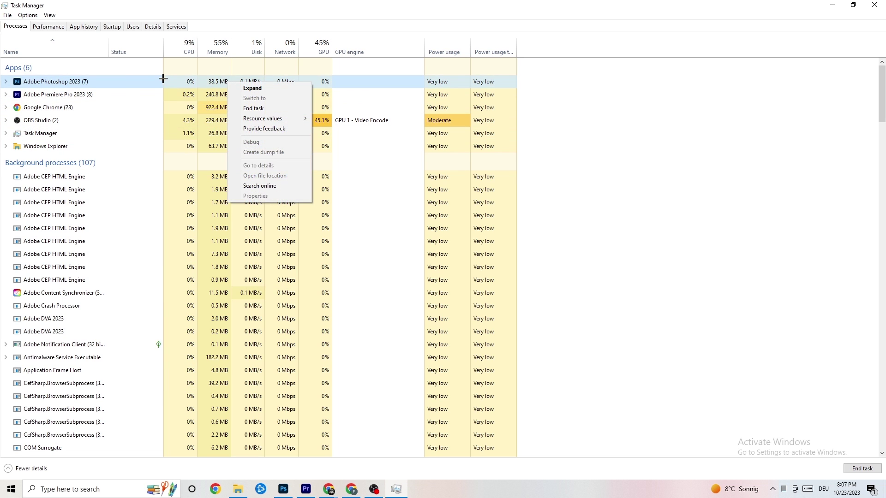
pyautogui.rightClick(122, 86)
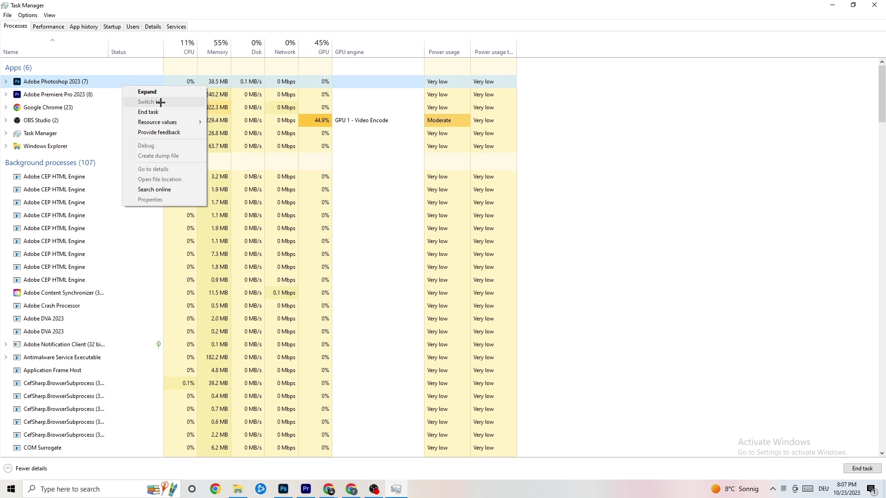
pyautogui.click(175, 112)
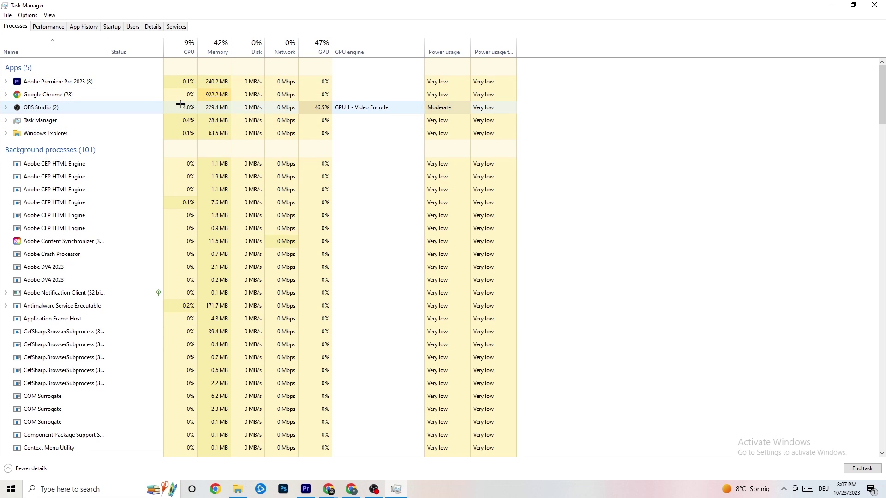
# Look through Task Manager's Performance, App history, Startup, Users and Details views and return to the process list
pyautogui.moveTo(312, 7)
pyautogui.mouseDown()
pyautogui.moveTo(312, 41)
pyautogui.moveTo(313, 3)
pyautogui.mouseUp()
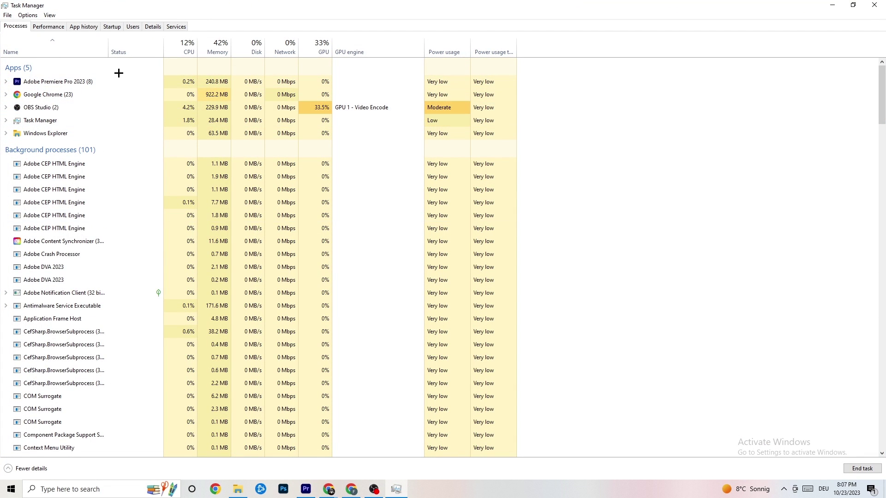
pyautogui.rightClick(88, 79)
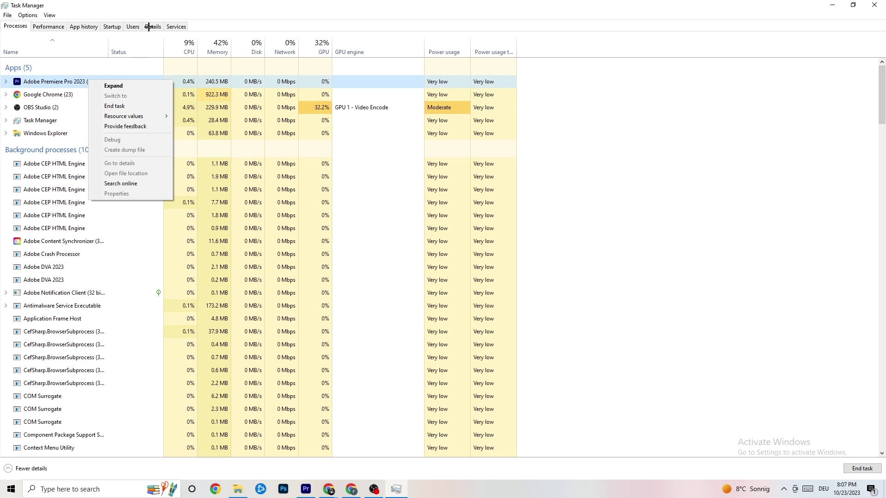
pyautogui.click(55, 26)
pyautogui.click(84, 26)
pyautogui.click(112, 26)
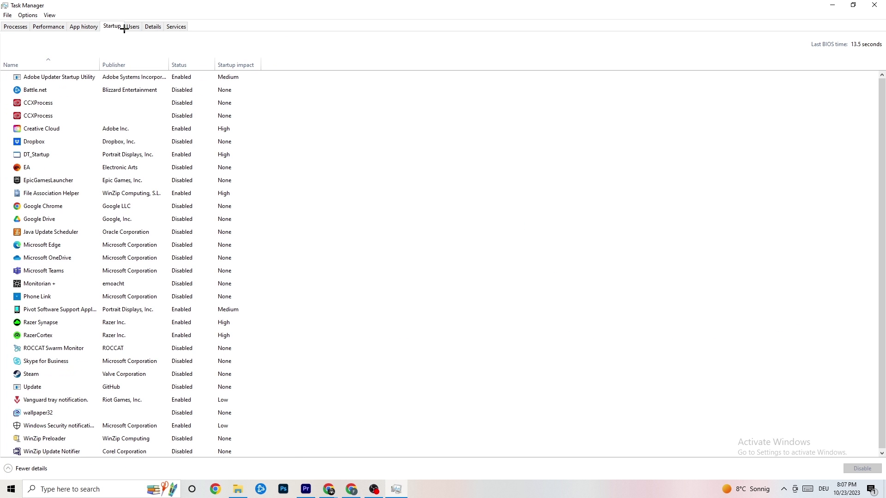
pyautogui.click(132, 27)
pyautogui.click(154, 28)
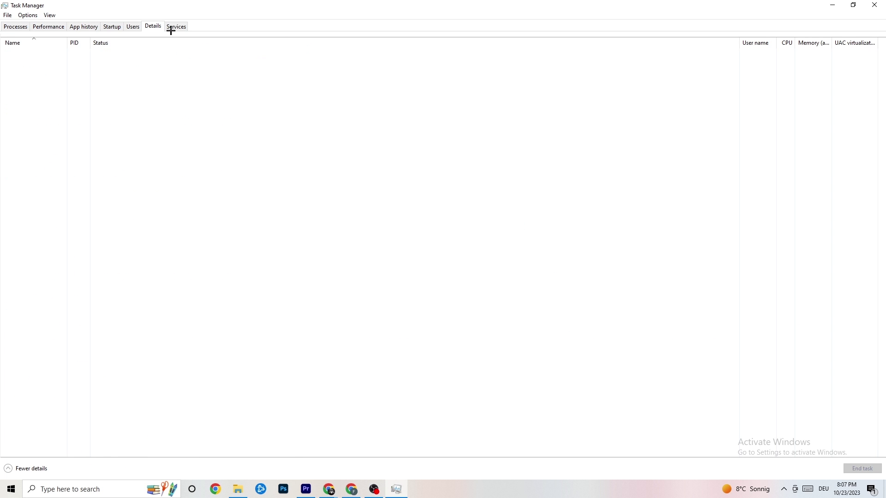
pyautogui.click(16, 26)
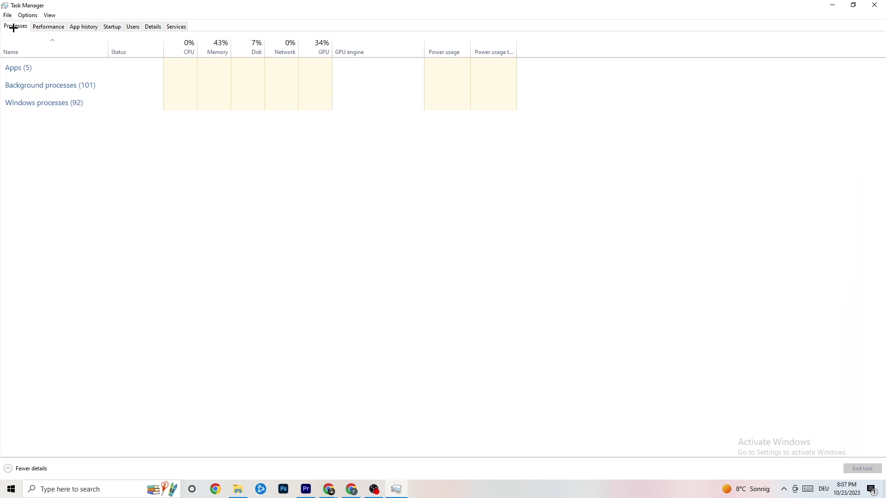
# Examine the priority levels available for the Adobe Premiere Pro process in Task Manager's Details view, leaving its priority as it is
pyautogui.click(153, 26)
pyautogui.rightClick(75, 71)
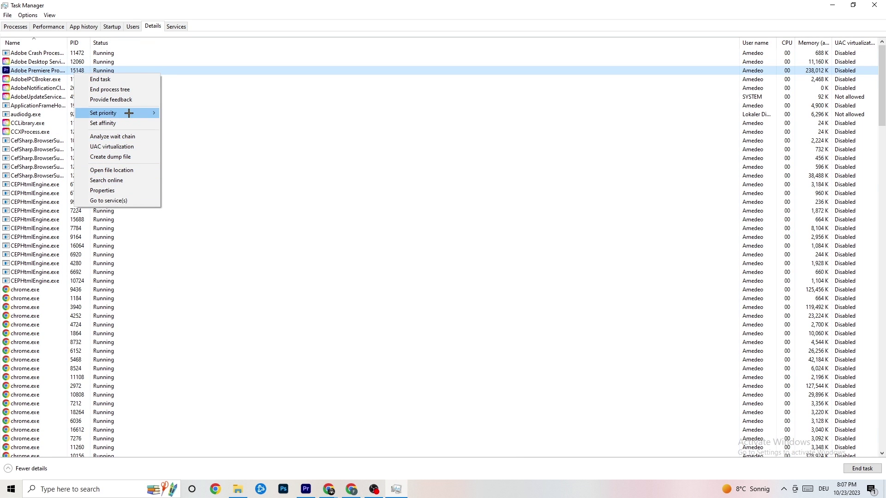
pyautogui.click(23, 27)
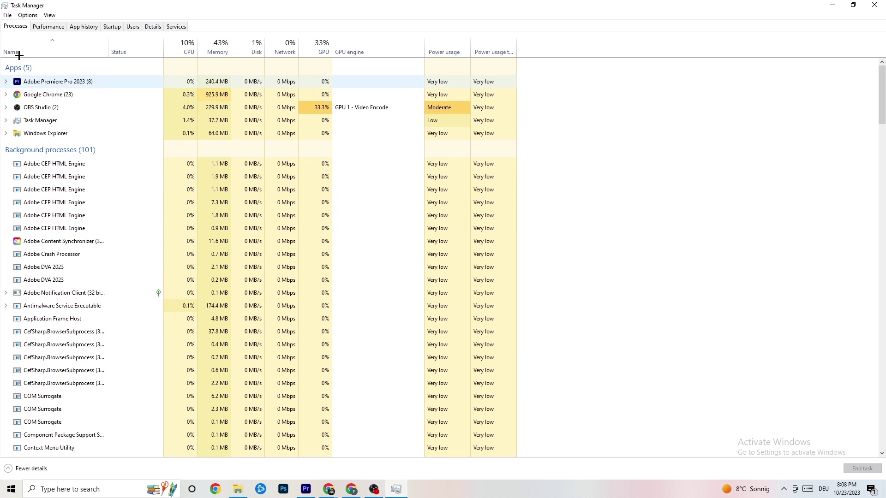
pyautogui.click(154, 26)
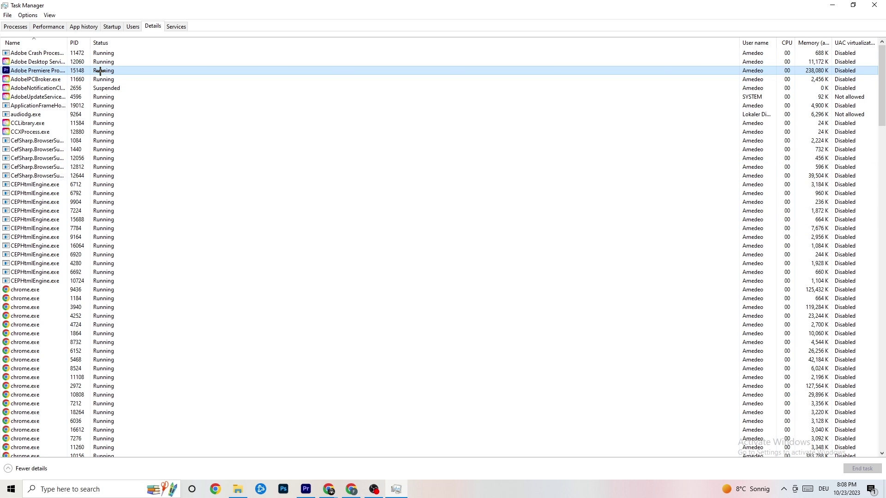
pyautogui.rightClick(100, 72)
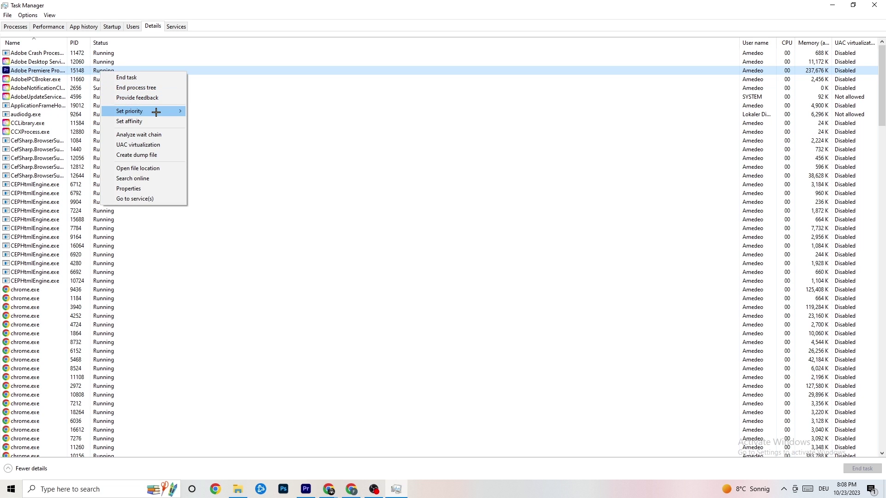
pyautogui.moveTo(156, 112)
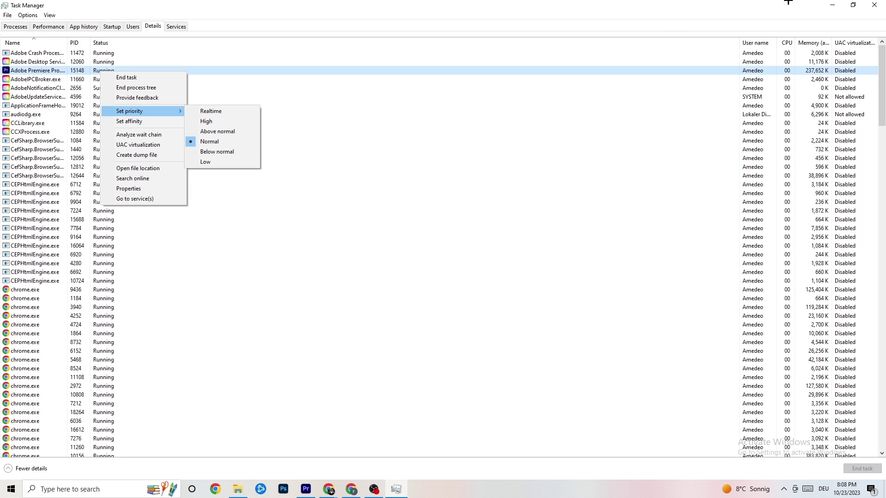
pyautogui.click(212, 53)
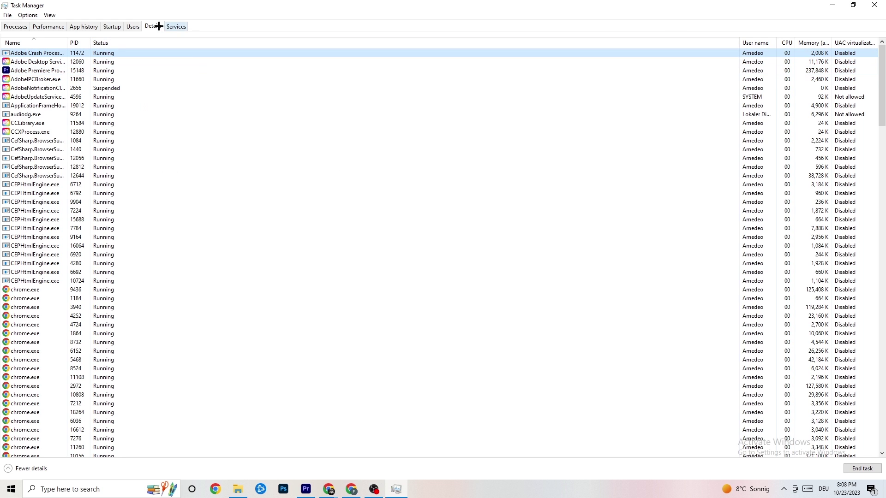
# Examine the startup apps and the options for Adobe Updater Startup Utility without disabling it, and close Task Manager
pyautogui.click(114, 28)
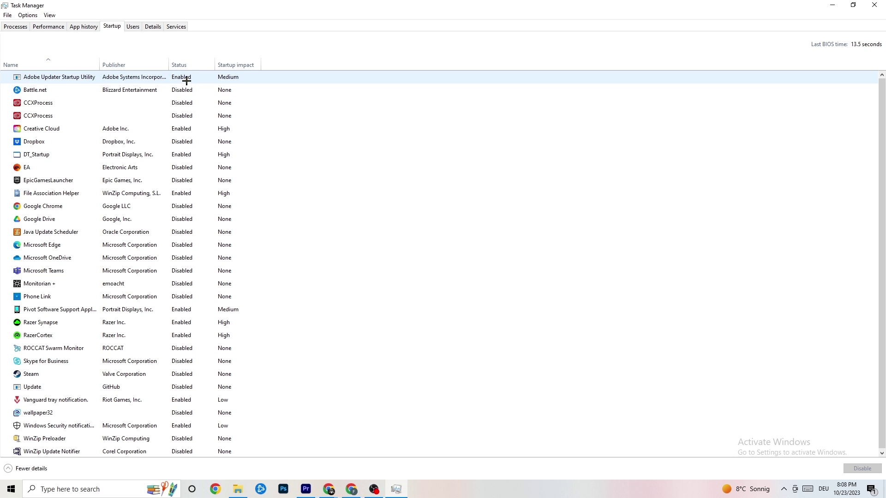
pyautogui.click(189, 80)
pyautogui.rightClick(191, 81)
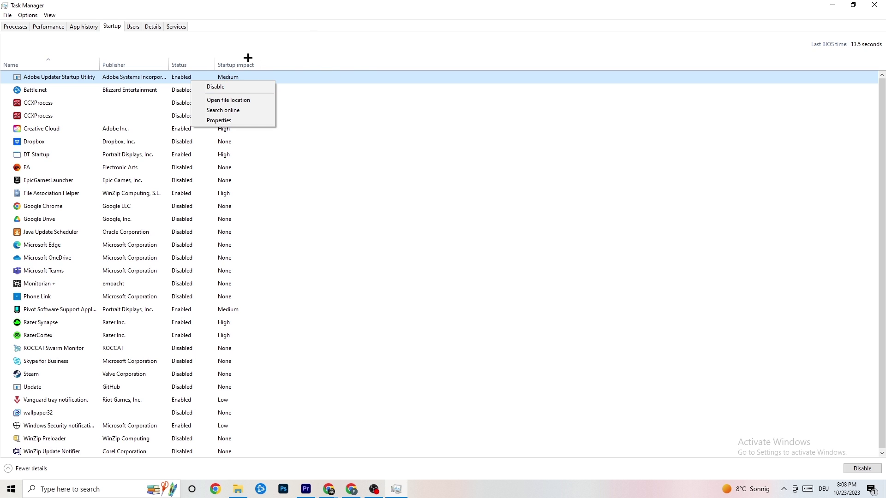
pyautogui.click(550, 25)
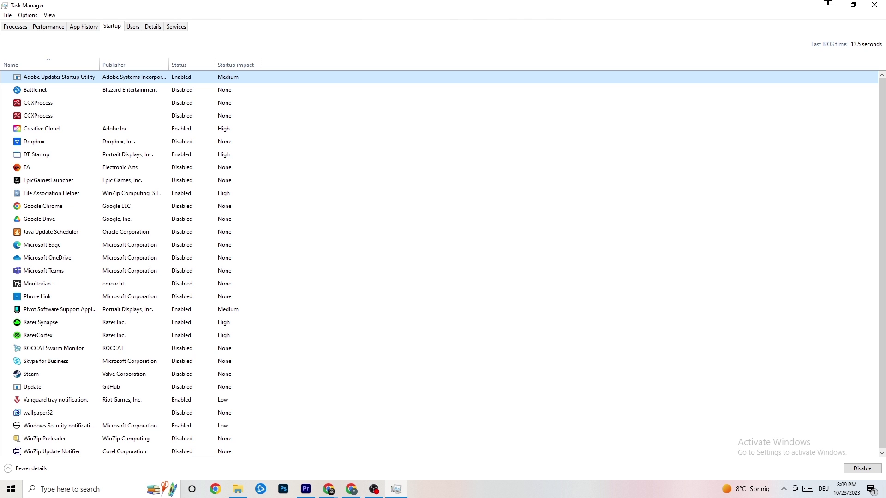
pyautogui.click(874, 5)
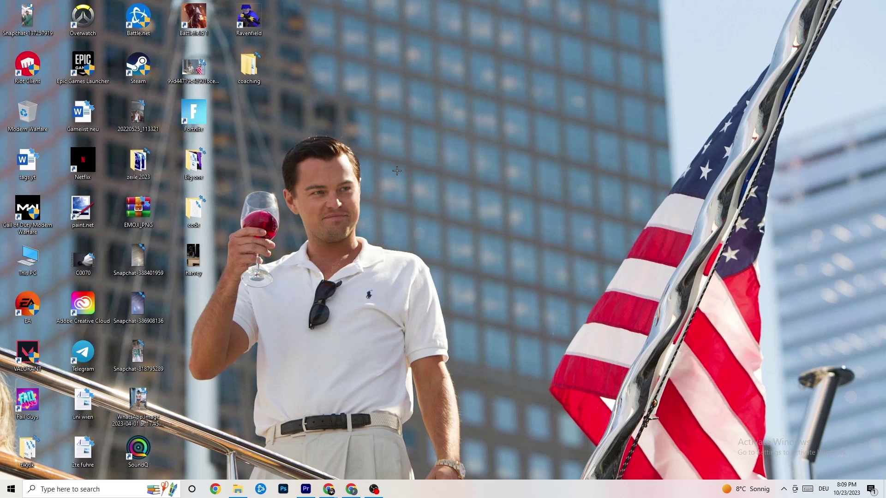
# Open Windows Settings and examine the System display options for scaling and display resolution without changing them
pyautogui.click(9, 490)
pyautogui.click(12, 446)
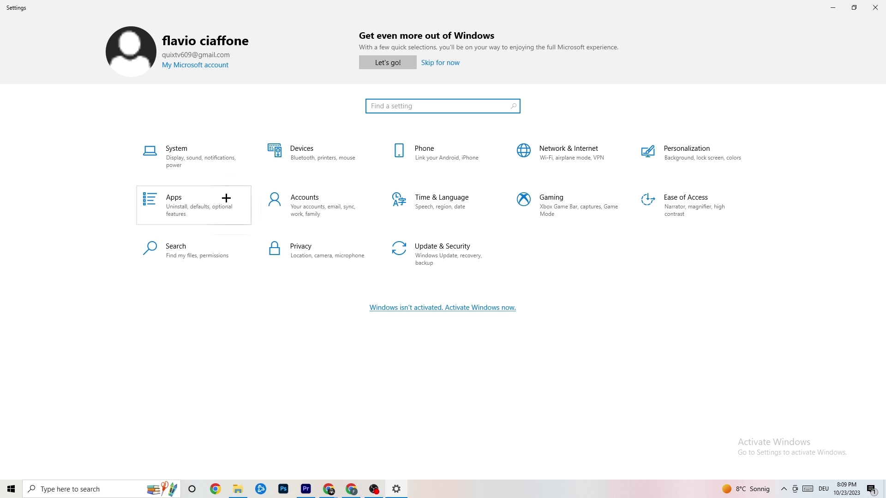
pyautogui.click(208, 158)
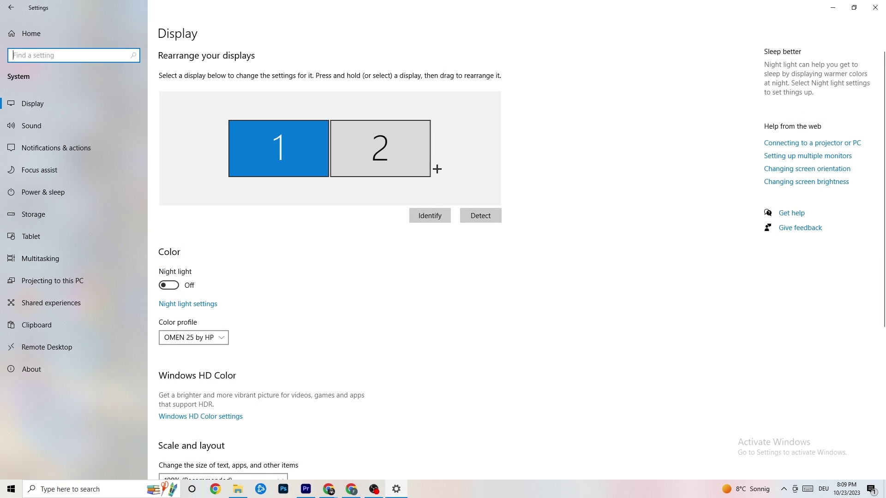
pyautogui.scroll(-5, 355, 199)
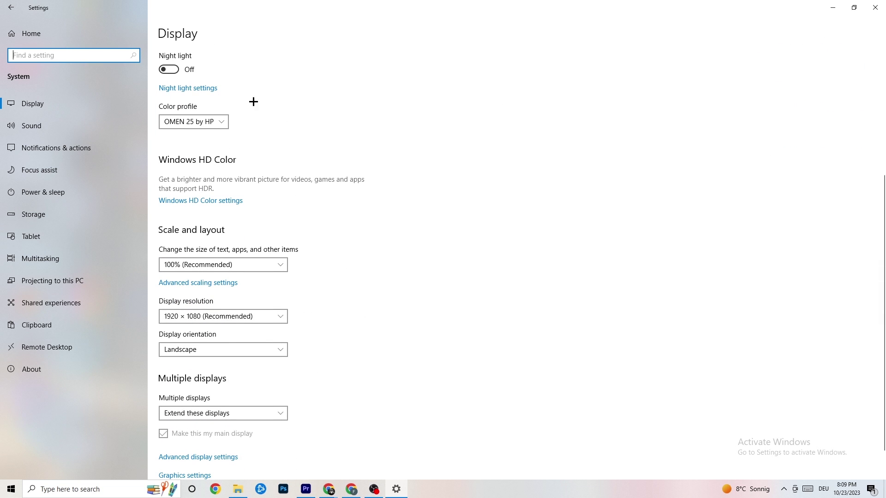
pyautogui.click(279, 268)
pyautogui.click(242, 267)
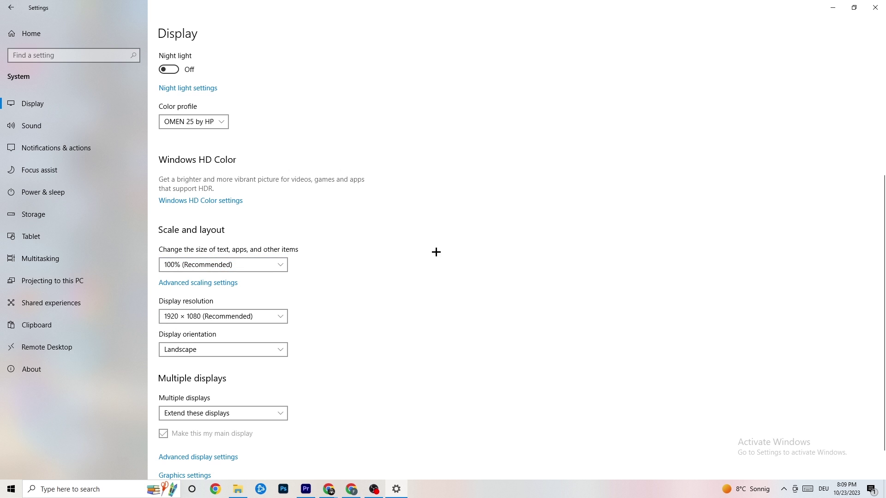
pyautogui.click(268, 317)
pyautogui.click(394, 278)
pyautogui.scroll(-2, 379, 258)
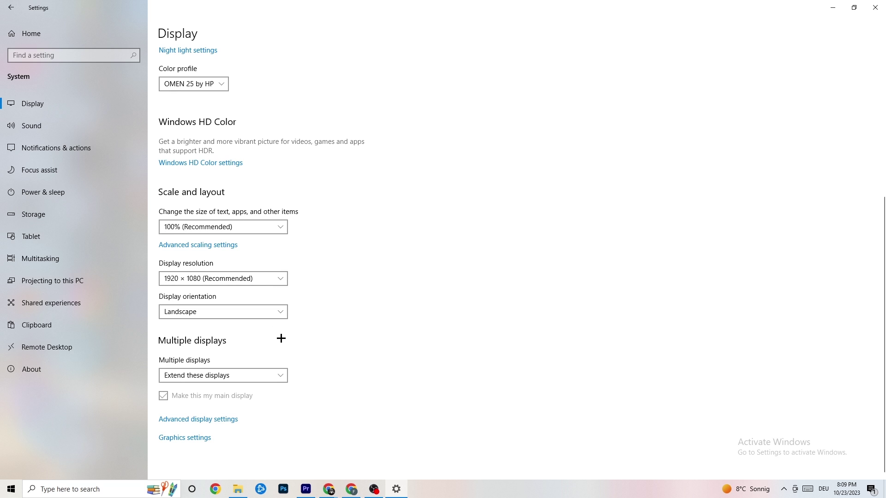
# Review the available power plans through the additional power settings of Power & sleep, and close Power Options
pyautogui.click(101, 192)
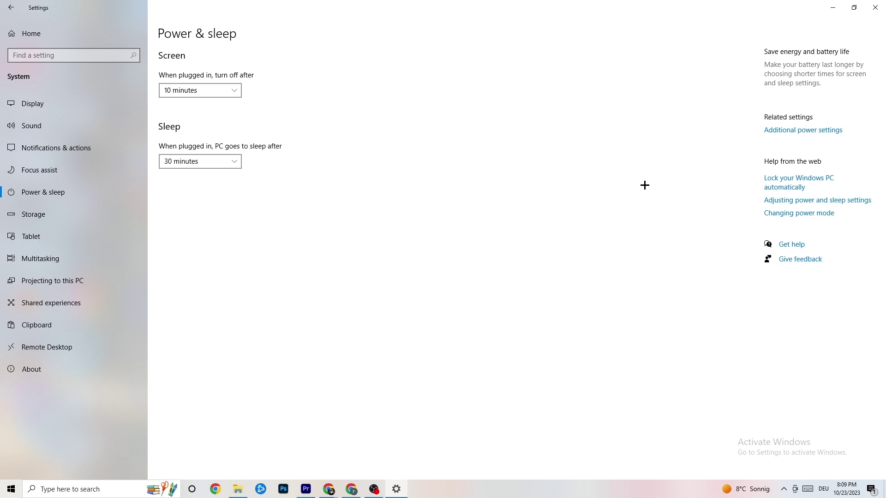
pyautogui.click(797, 134)
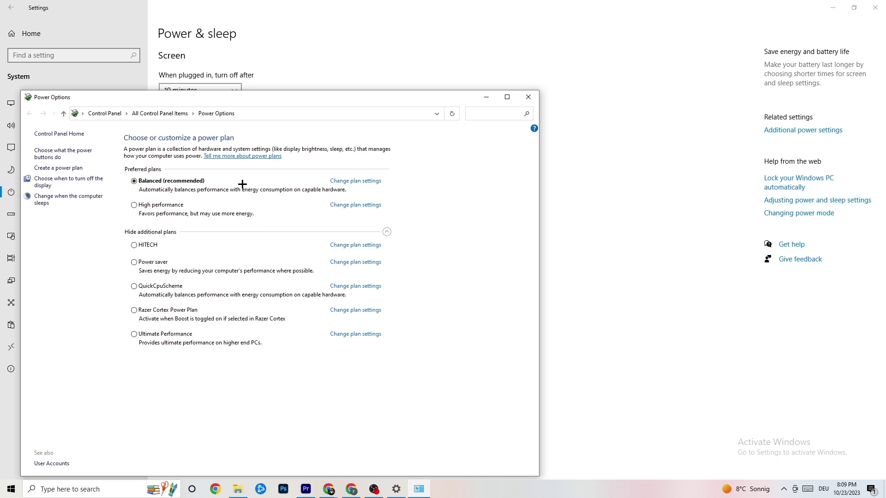
pyautogui.click(529, 98)
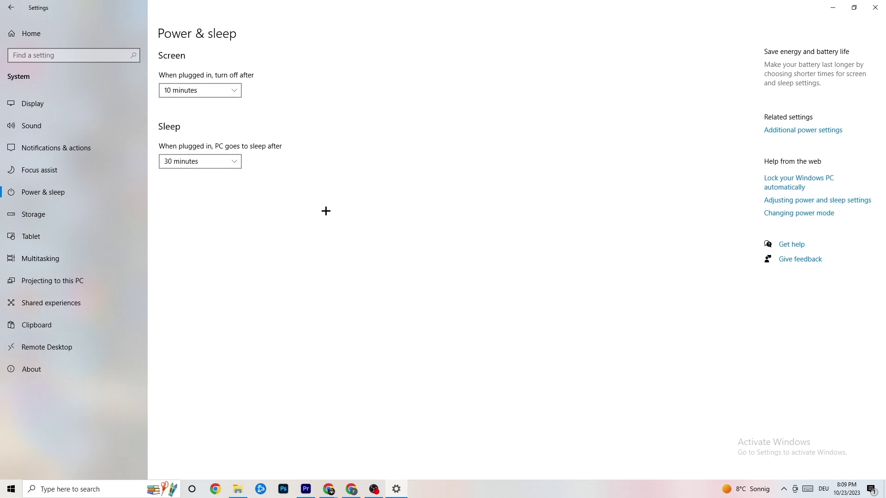
# Review the Storage Sense configuration and its run frequency choices in the Storage settings, and return to the Settings home page
pyautogui.click(57, 221)
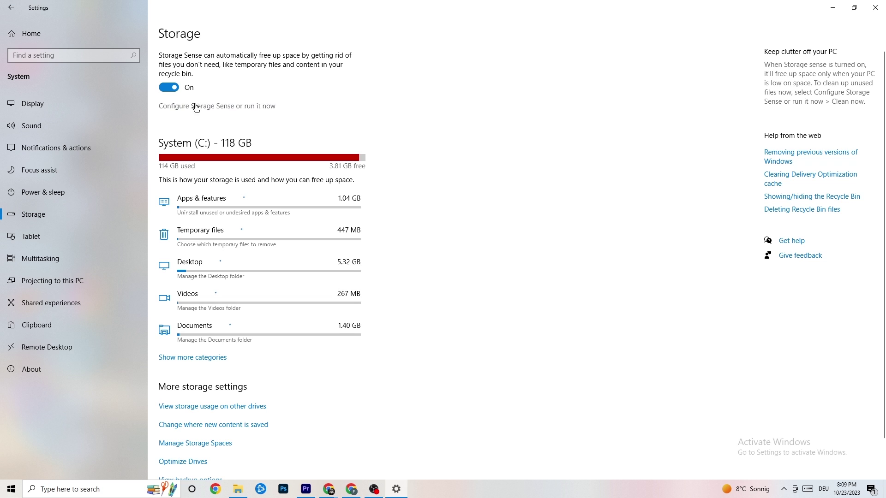
pyautogui.click(251, 108)
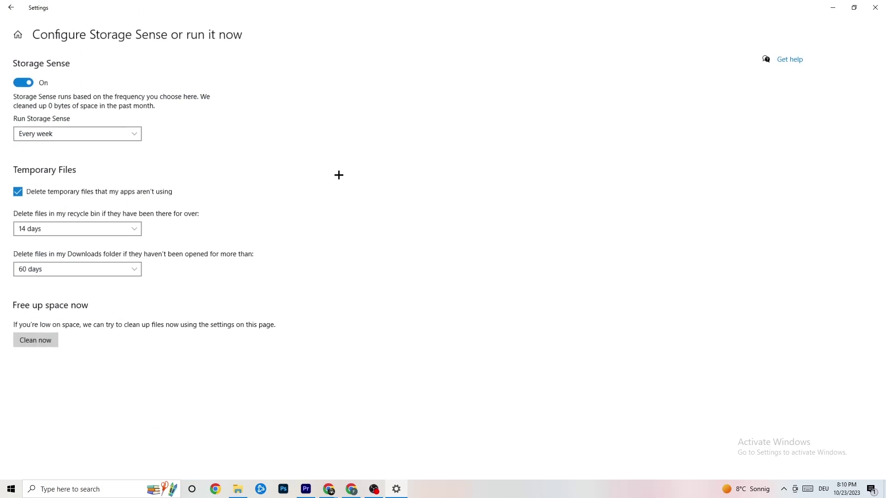
pyautogui.click(119, 134)
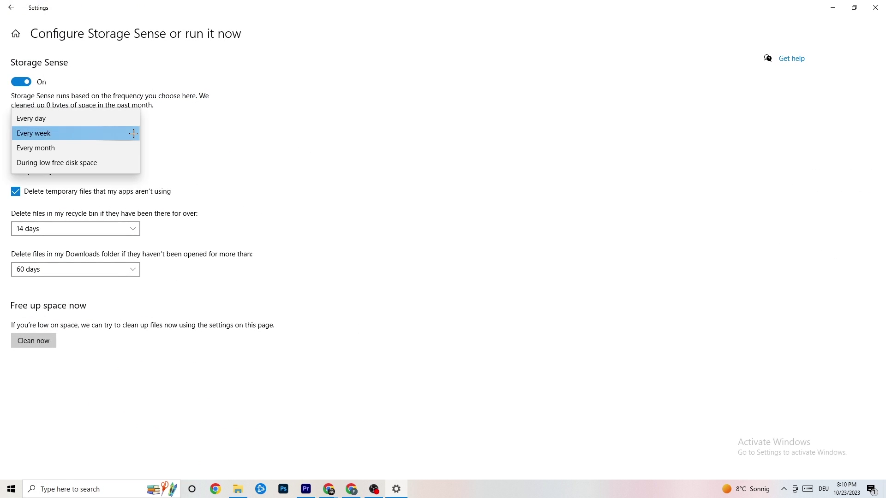
pyautogui.click(276, 131)
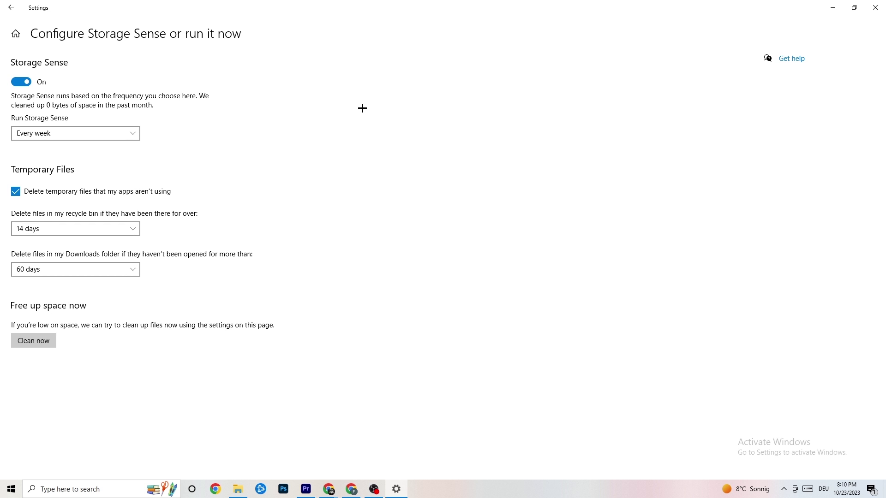
pyautogui.click(14, 10)
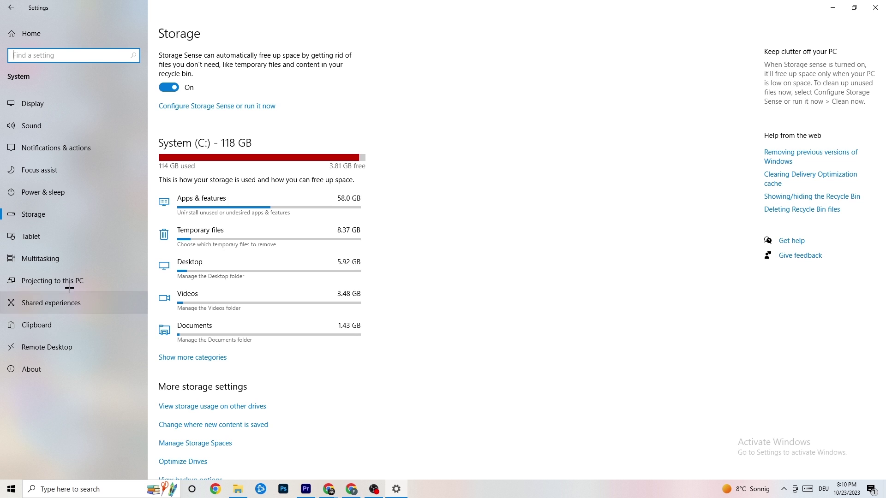
pyautogui.click(8, 7)
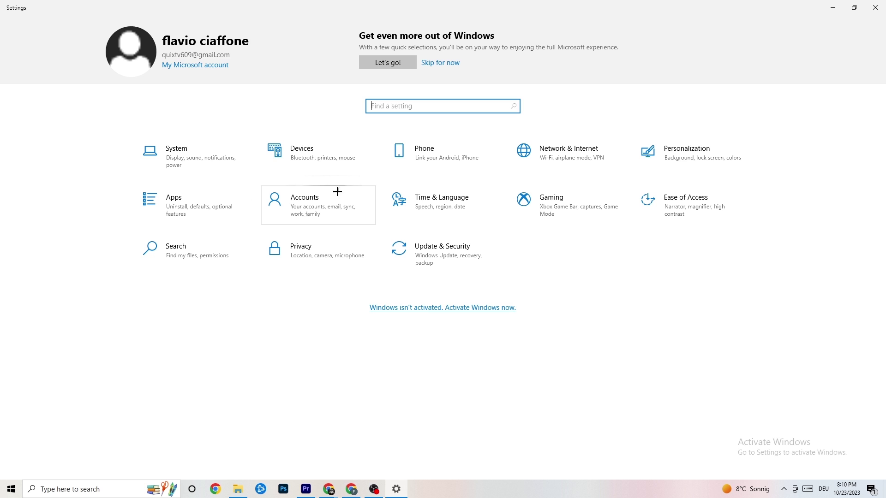
# Look through the Apps & features and Default apps settings and return to the Settings home page
pyautogui.click(197, 203)
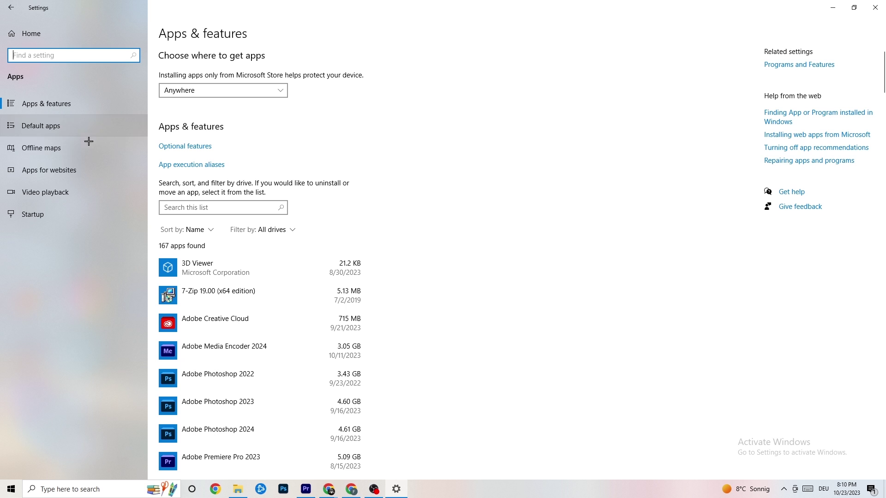
pyautogui.click(68, 124)
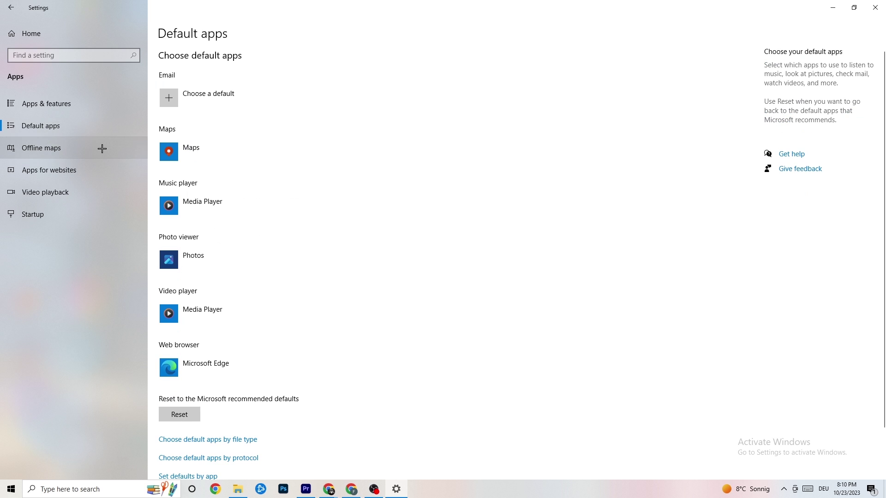
pyautogui.click(80, 109)
pyautogui.press('super+i')
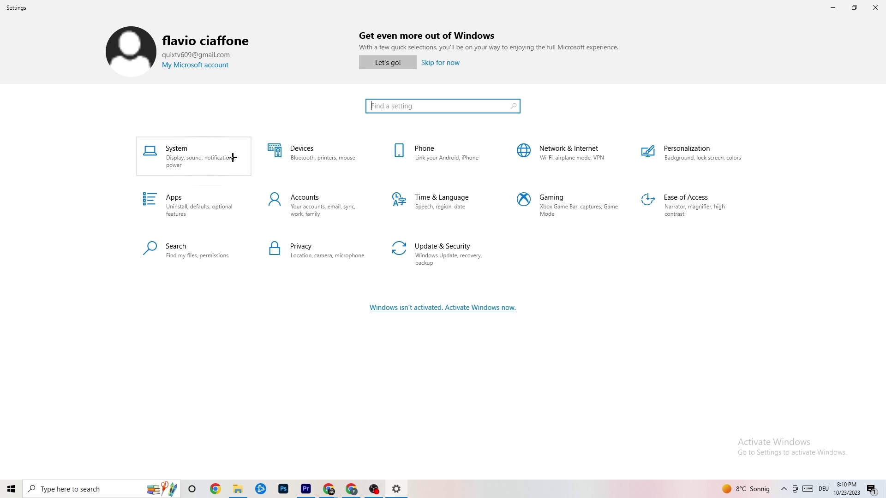
# Review the Xbox Game Bar, Captures and Game Mode settings under Gaming, and open Update & Security
pyautogui.click(569, 220)
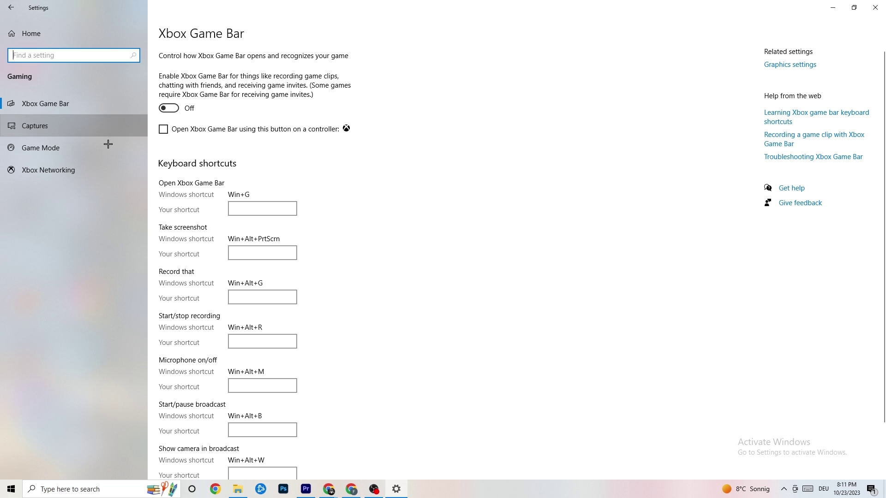
pyautogui.click(106, 126)
pyautogui.scroll(-3, 310, 197)
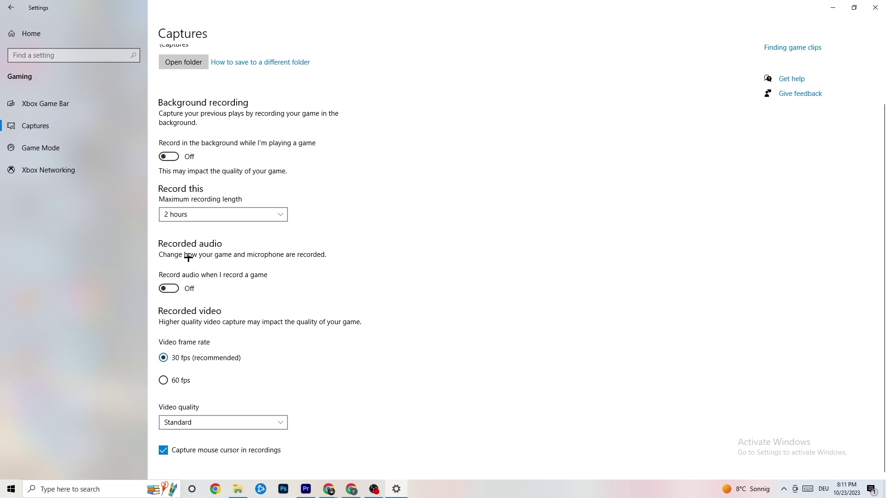
pyautogui.click(58, 146)
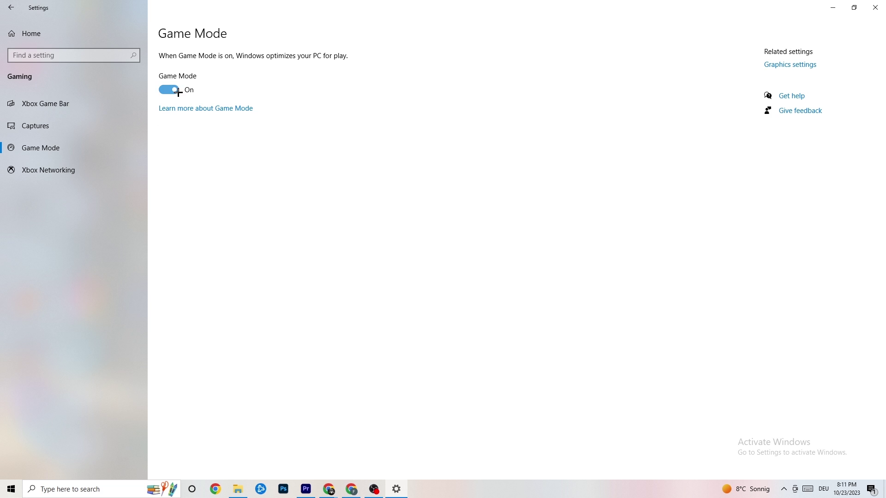
pyautogui.click(31, 34)
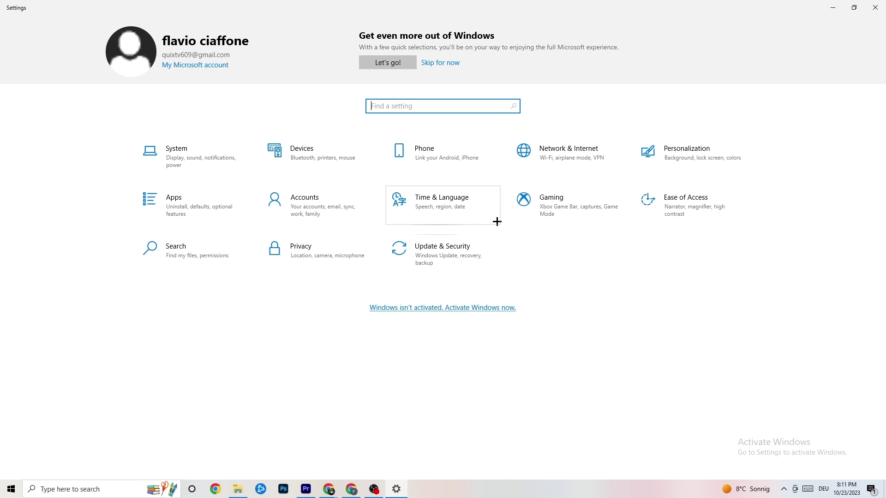
pyautogui.click(449, 249)
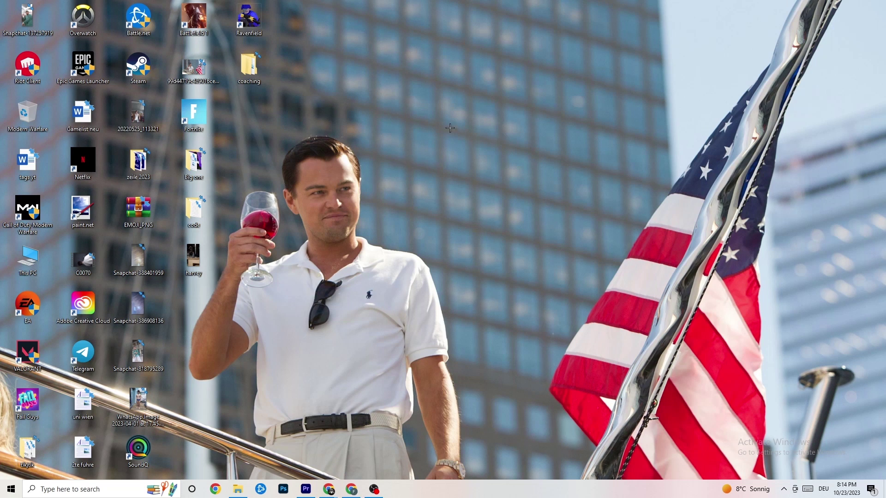
# Open NVIDIA Control Panel from the desktop, examine the resolutions on the Change Resolution page, and close it
pyautogui.rightClick(398, 120)
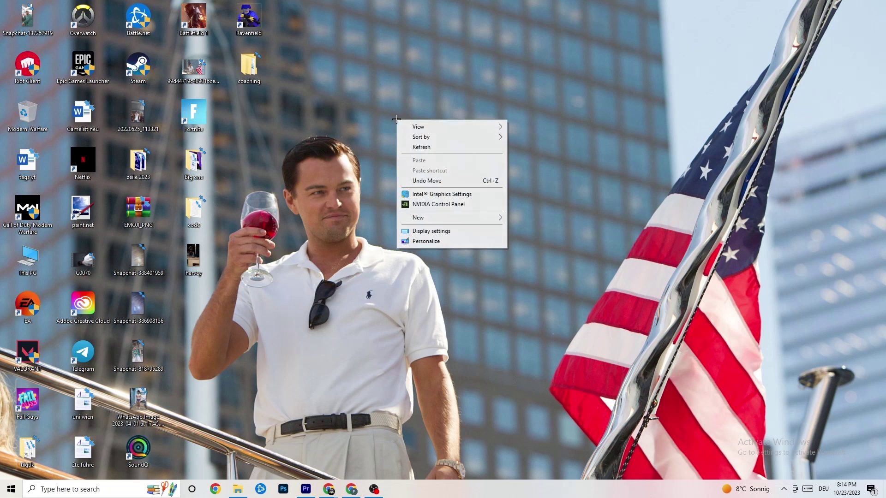
pyautogui.click(429, 205)
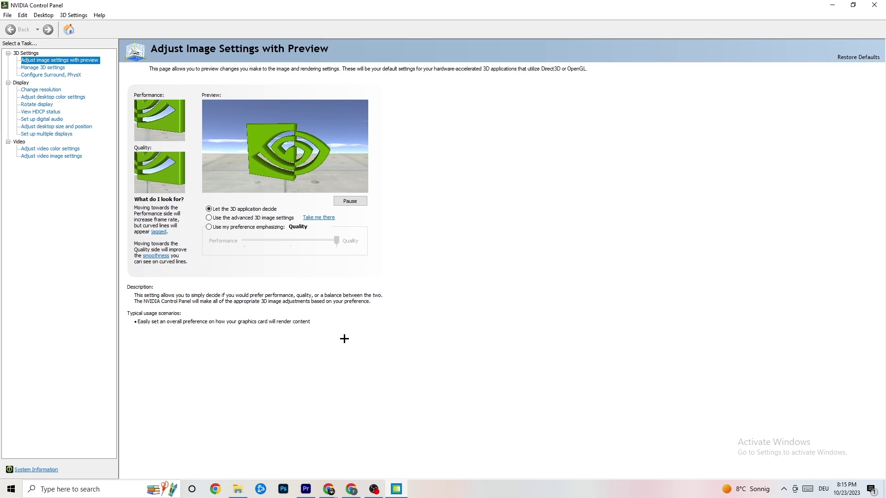
pyautogui.click(38, 90)
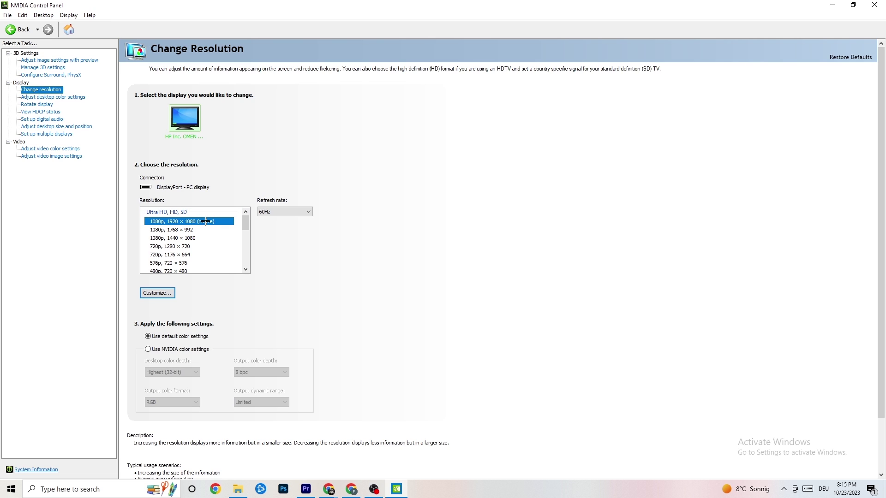
pyautogui.scroll(-1, 245, 224)
pyautogui.click(246, 214)
pyautogui.hotkey('alt', 'F4')
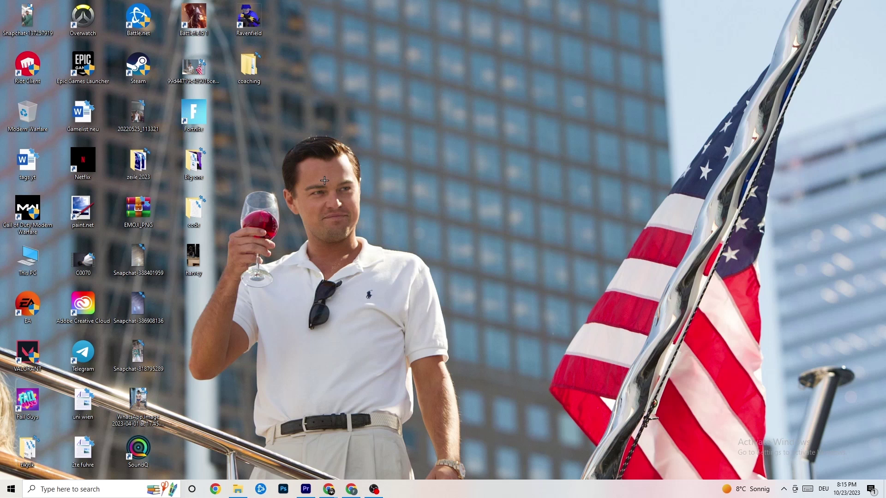
# Show the Windows power options with the Restart choice, and dismiss them without restarting
pyautogui.click(11, 489)
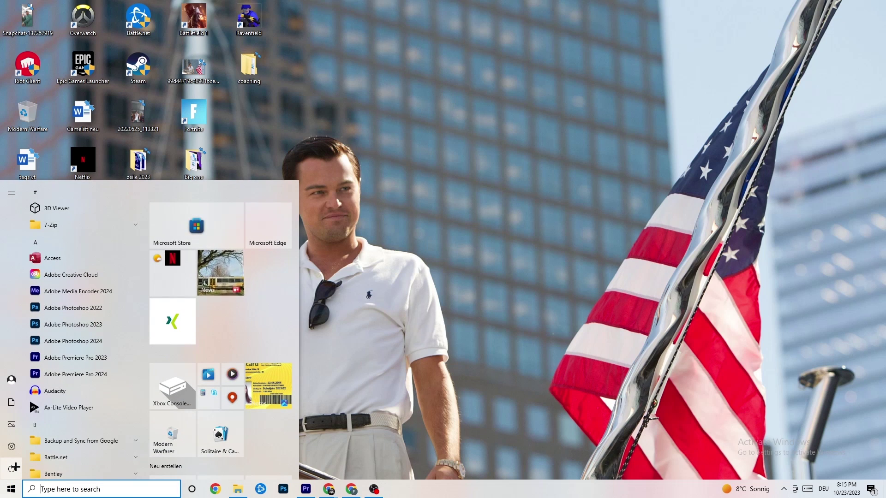
pyautogui.click(33, 469)
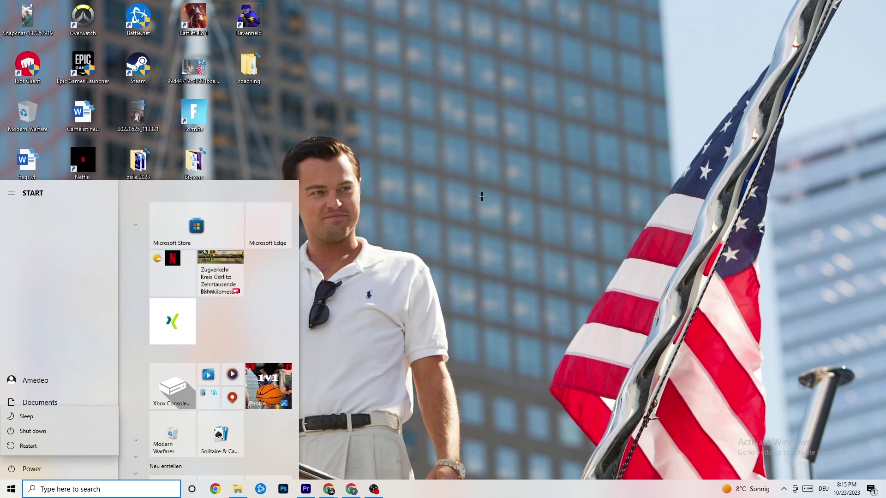
pyautogui.click(481, 197)
pyautogui.click(481, 197)
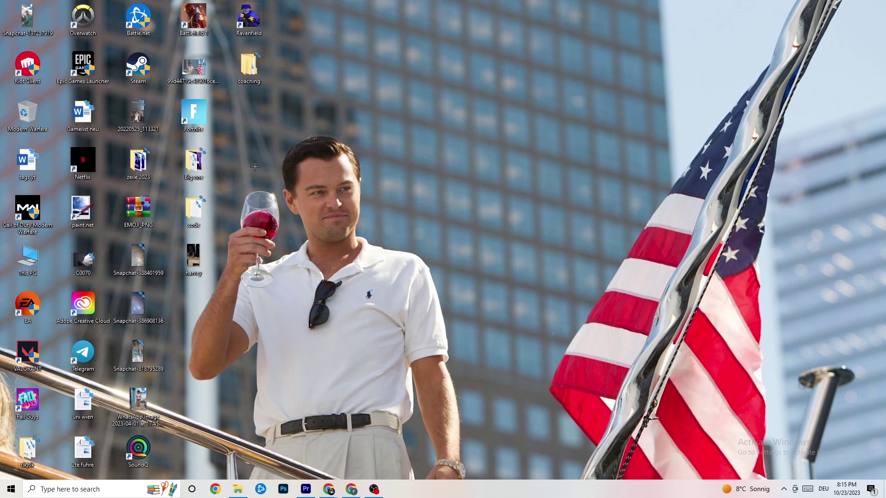